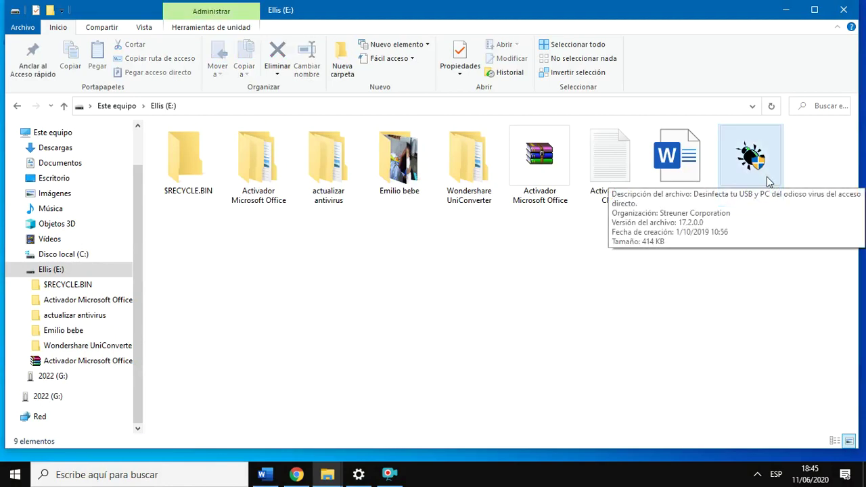
Step: Inspect the contents of drive 2022 (G:), drive E: and the $RECYCLE.BIN folder on drive E:
{"action": "mouse_move", "coordinate": [330, 478]}
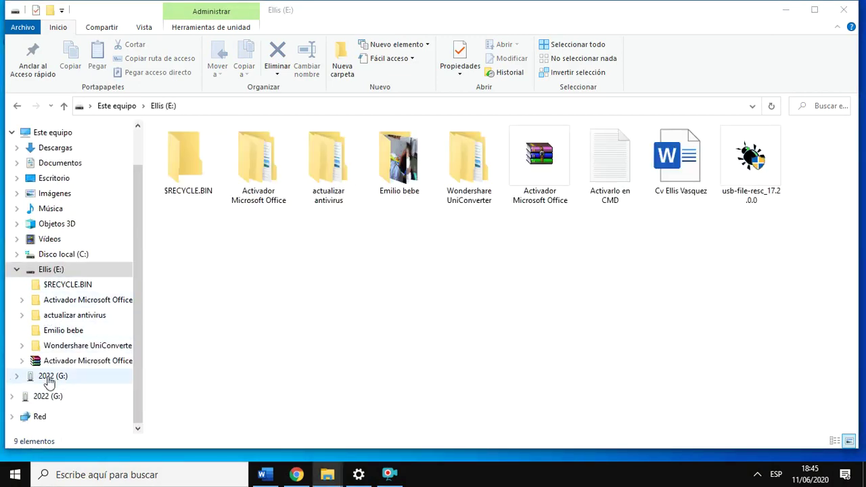
{"action": "left_click", "coordinate": [49, 379]}
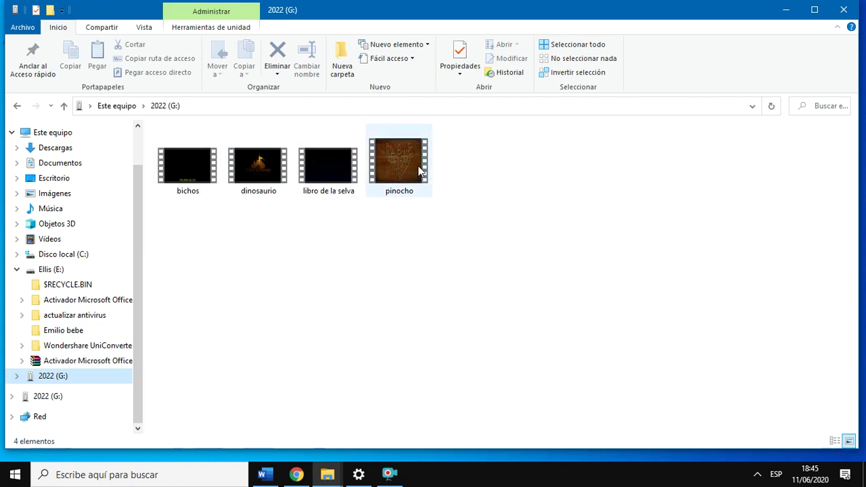
{"action": "mouse_move", "coordinate": [406, 165]}
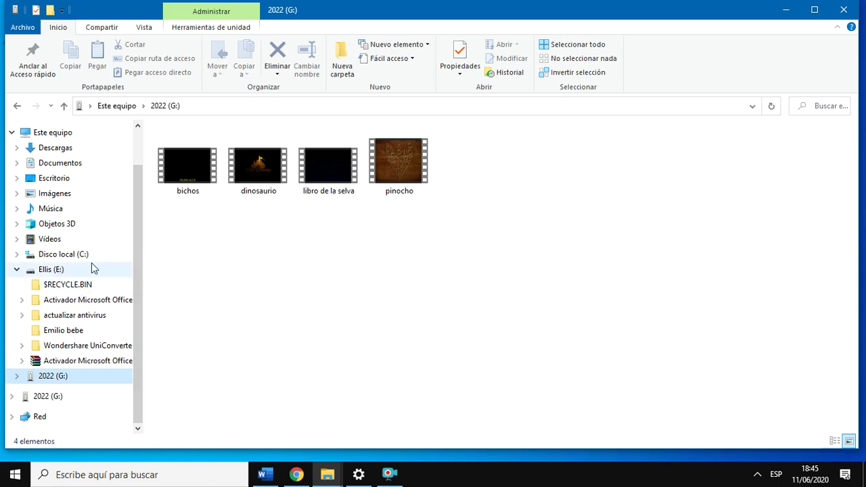
{"action": "left_click", "coordinate": [58, 271]}
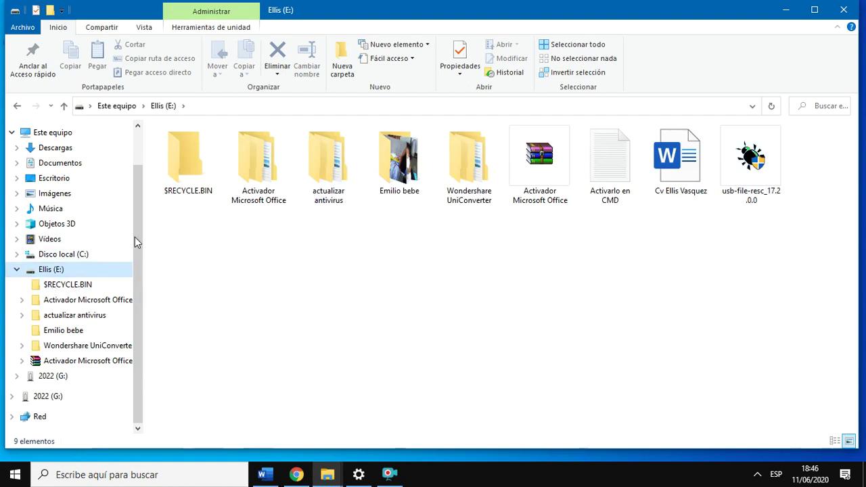
{"action": "double_click", "coordinate": [190, 177]}
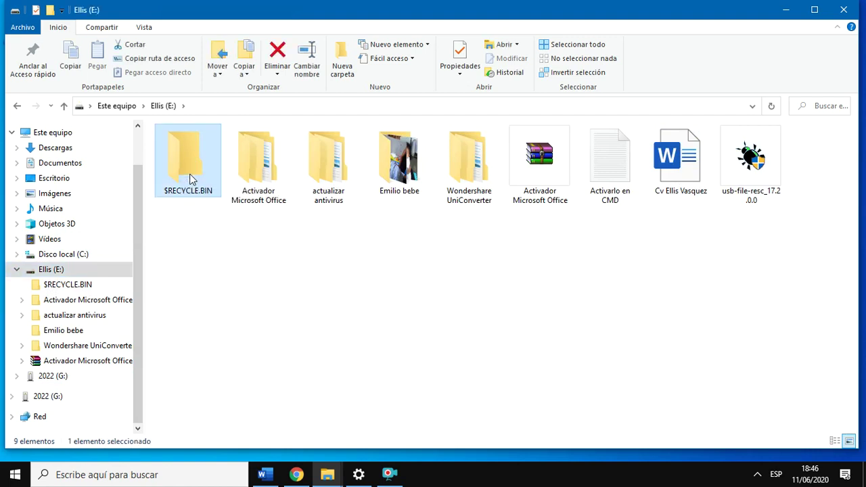
{"action": "left_click", "coordinate": [17, 107]}
{"action": "left_click", "coordinate": [364, 303]}
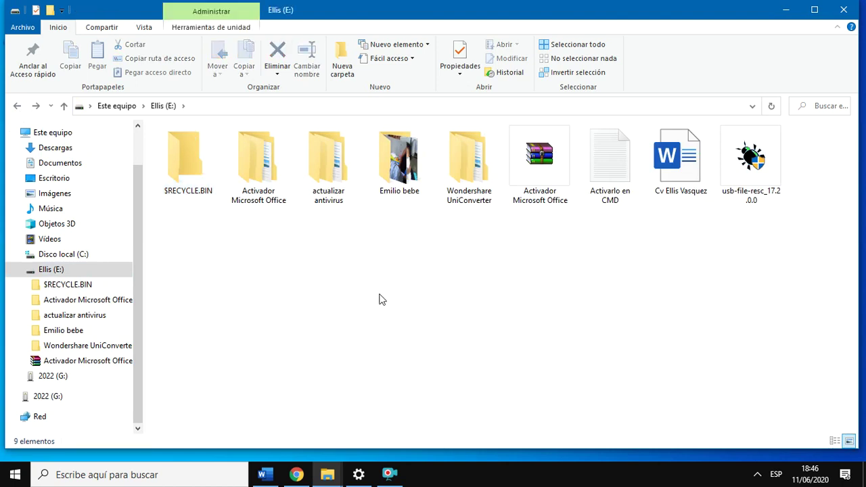
Step: Switch to Chrome to view the USB File Resc 17.2.0.0 page, and return to the drive E: window in File Explorer
{"action": "left_click", "coordinate": [297, 474]}
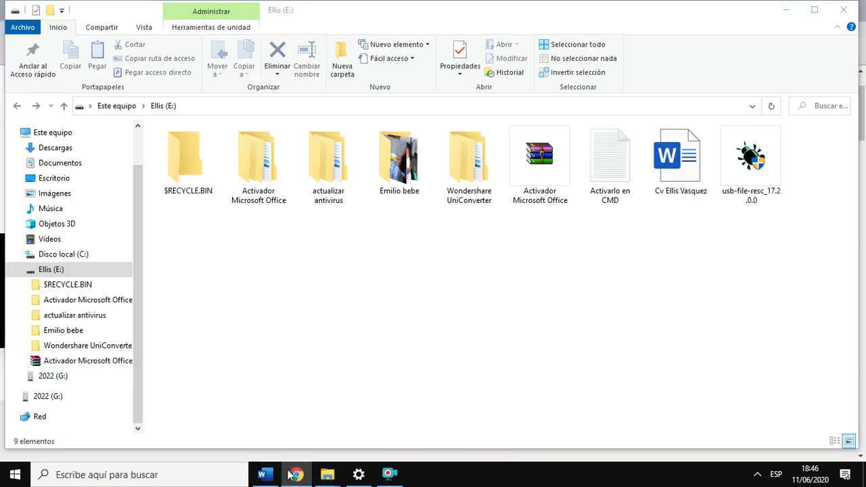
{"action": "left_click", "coordinate": [782, 12]}
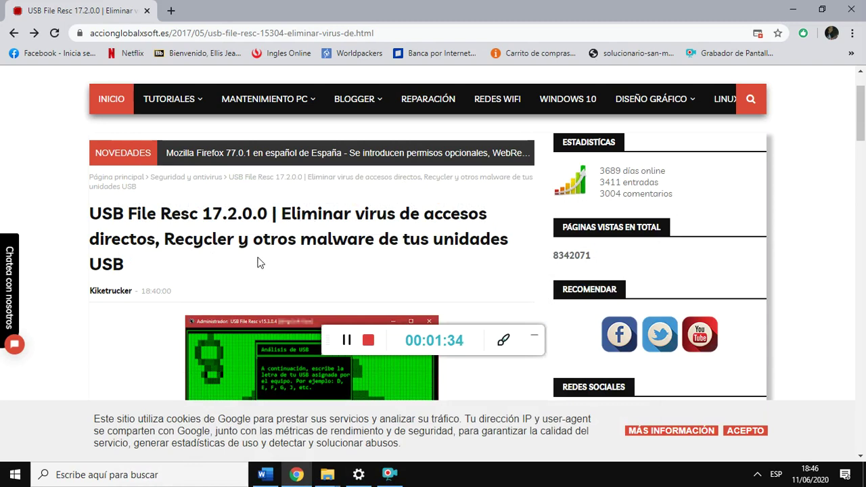
{"action": "left_click", "coordinate": [788, 10]}
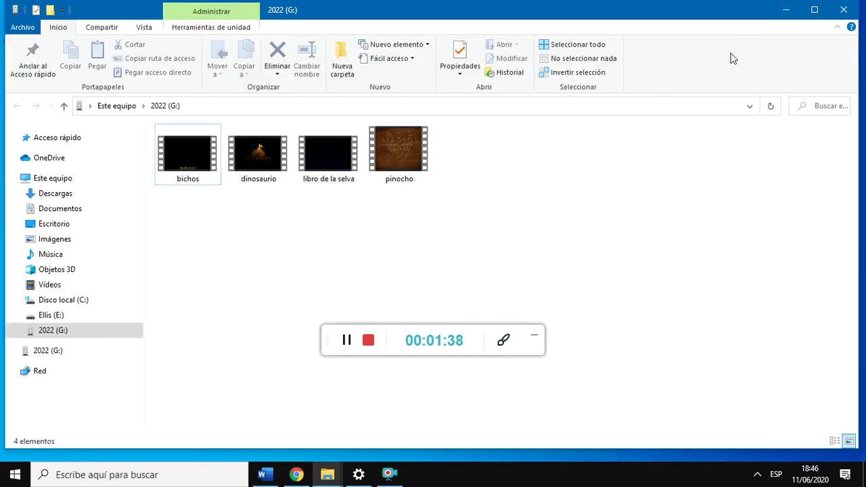
{"action": "left_click", "coordinate": [796, 12]}
{"action": "mouse_move", "coordinate": [328, 474]}
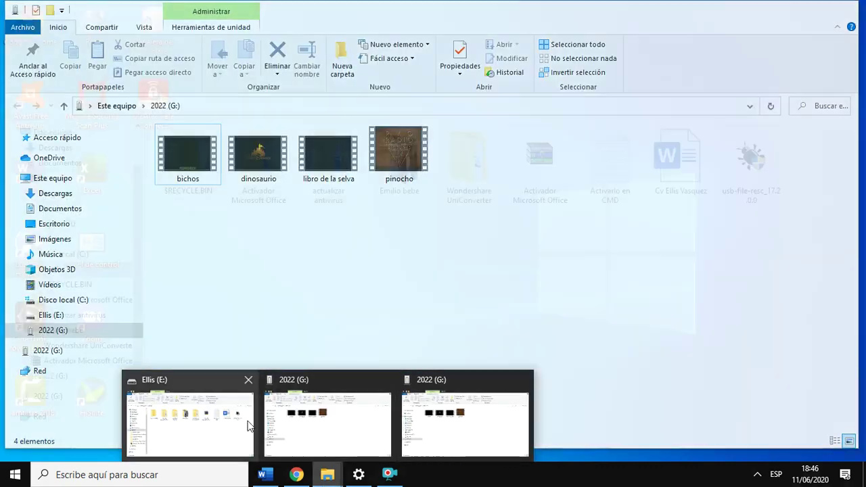
{"action": "left_click", "coordinate": [242, 423]}
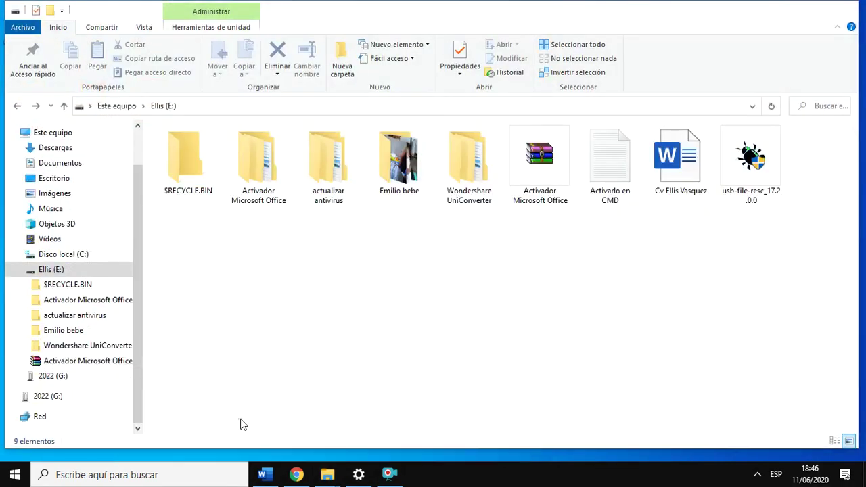
Step: Run usb-file-resc_17.2.0.0 from drive E:, choosing to install it anyway, and minimize the file window to reach its drive-letter prompt
{"action": "double_click", "coordinate": [748, 173]}
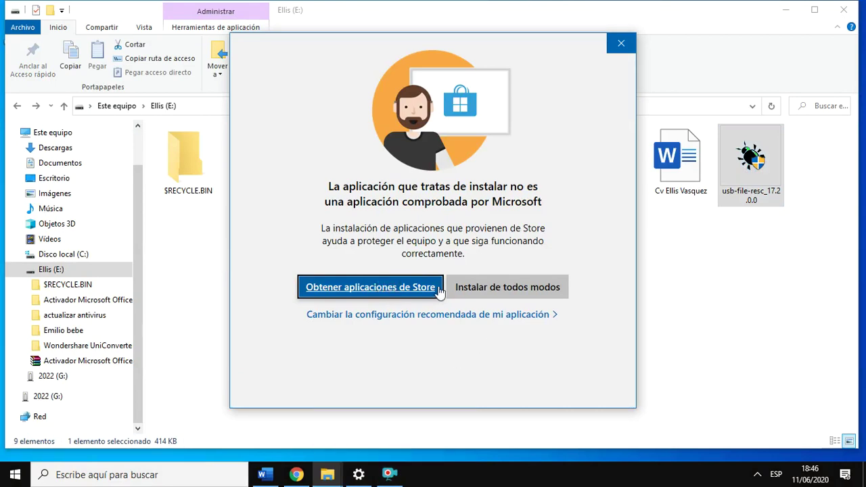
{"action": "left_click", "coordinate": [504, 289]}
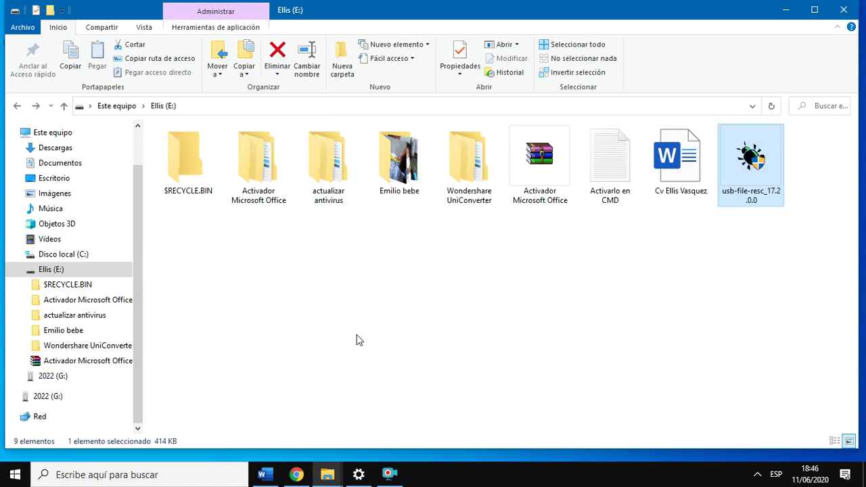
{"action": "left_click", "coordinate": [785, 10]}
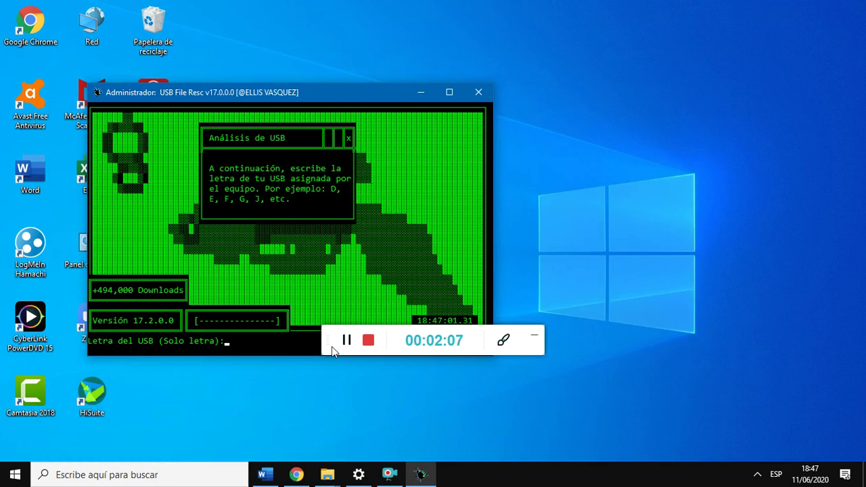
{"action": "left_click_drag", "start_coordinate": [331, 347], "coordinate": [518, 361]}
{"action": "left_click", "coordinate": [297, 225]}
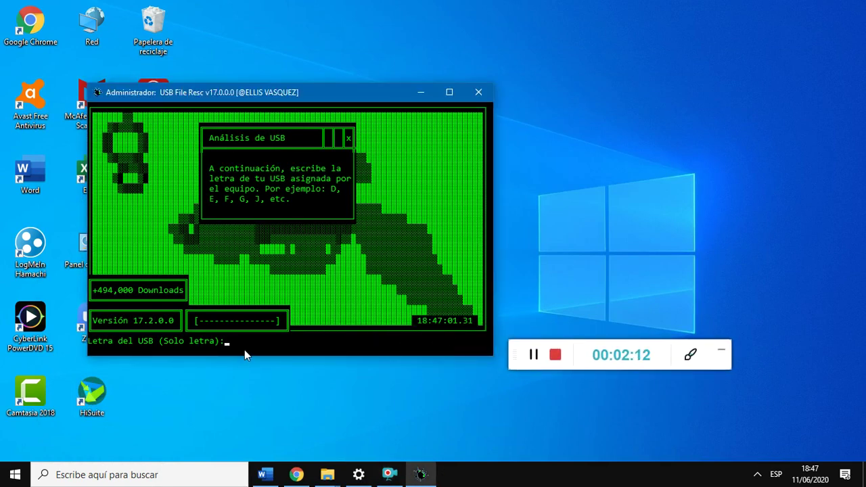
Step: Enter c as the drive letter in USB File Resc and confirm cleaning only local disk C
{"action": "key", "text": "Return"}
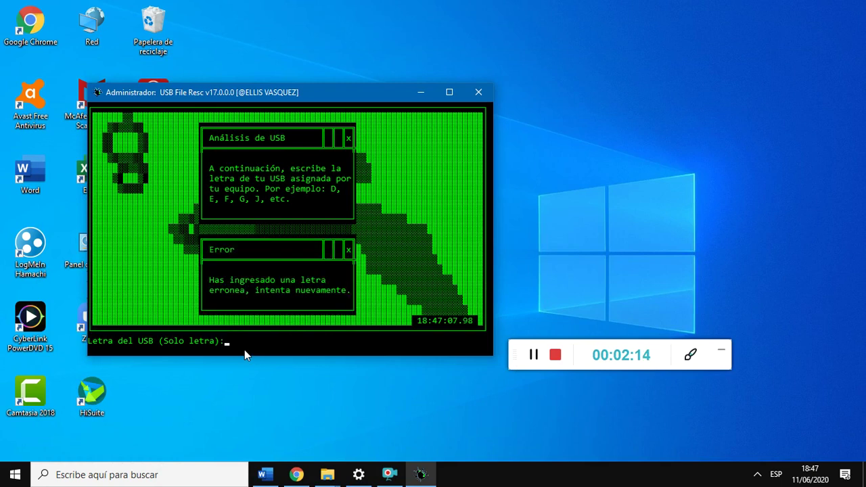
{"action": "type", "text": "c"}
{"action": "key", "text": "Return"}
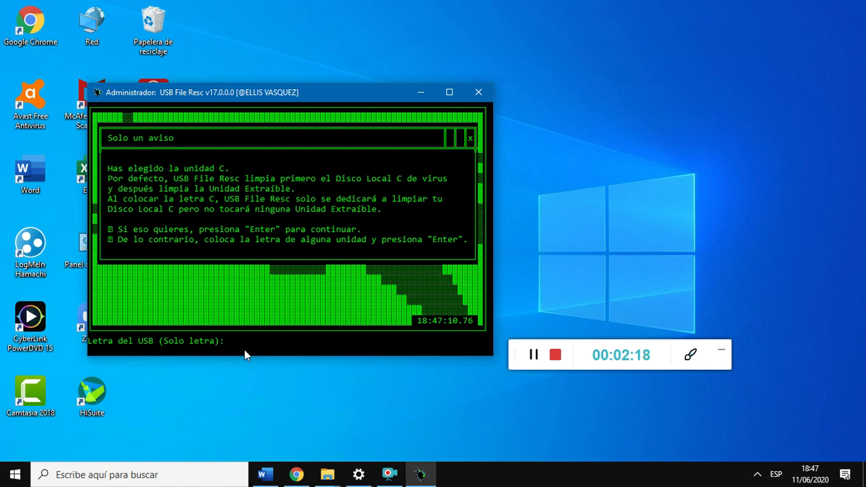
{"action": "type", "text": "c"}
{"action": "key", "text": "Return"}
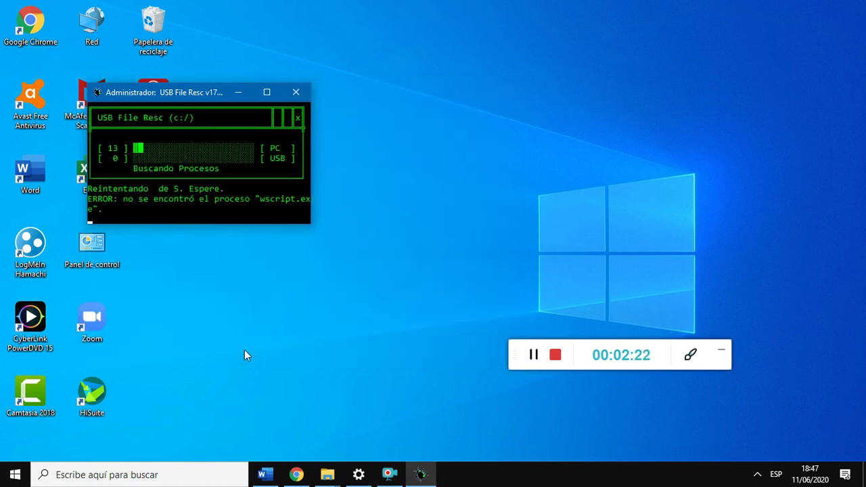
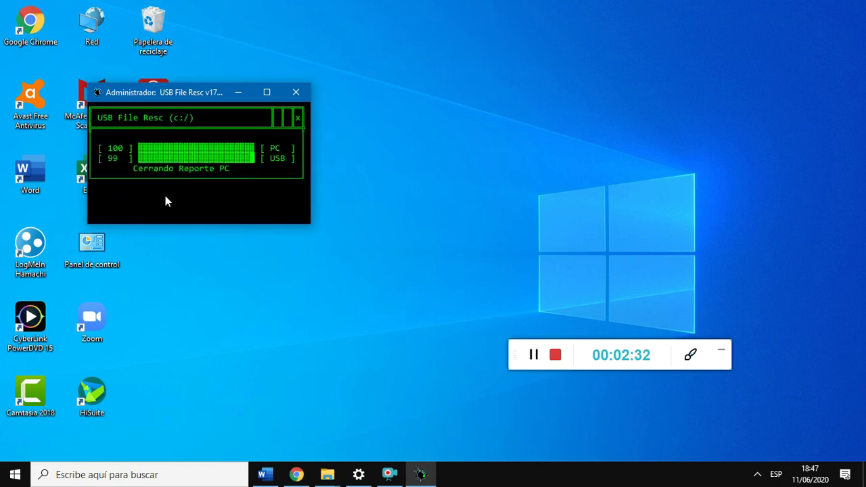
Step: Dismiss the cleaning completion screen and close USB File Resc
{"action": "left_click_drag", "start_coordinate": [191, 91], "coordinate": [311, 80]}
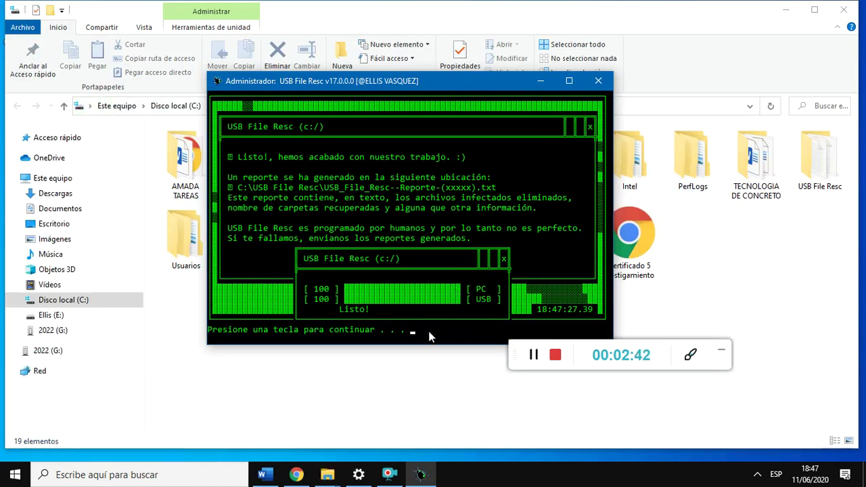
{"action": "key", "text": "Return"}
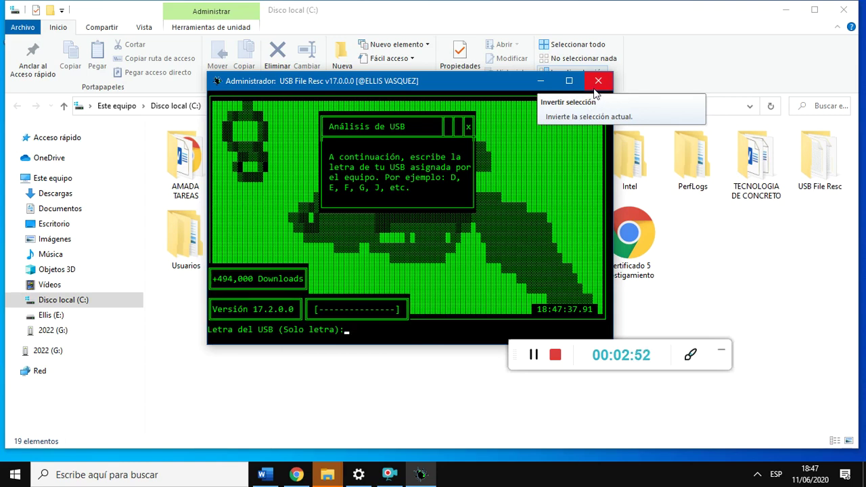
{"action": "left_click", "coordinate": [599, 81]}
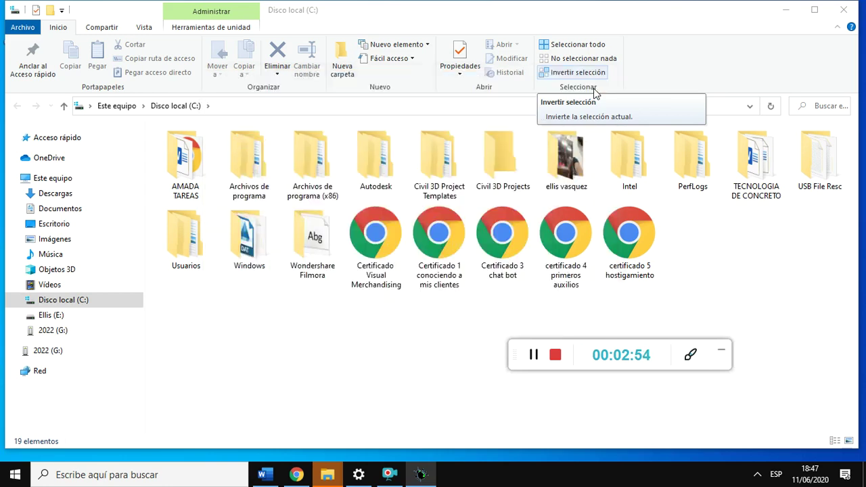
Step: View the report files in the USB File Resc folder on drive C: and return to the drive's root
{"action": "double_click", "coordinate": [819, 187]}
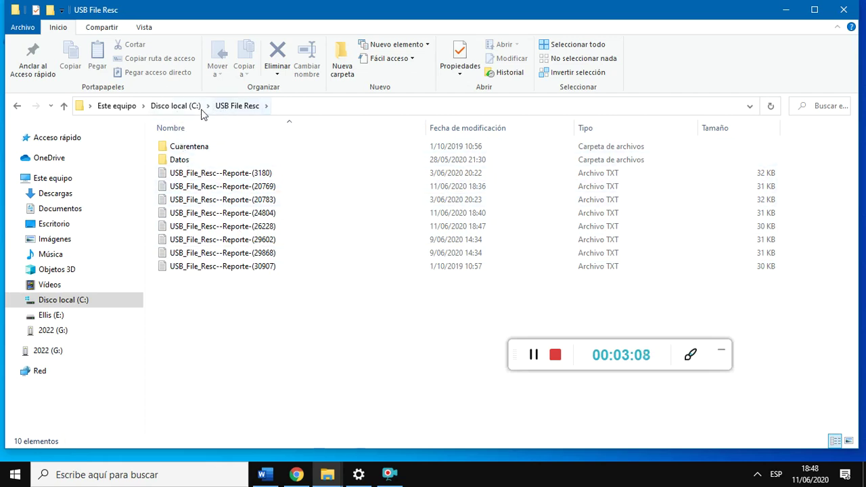
{"action": "left_click", "coordinate": [181, 107]}
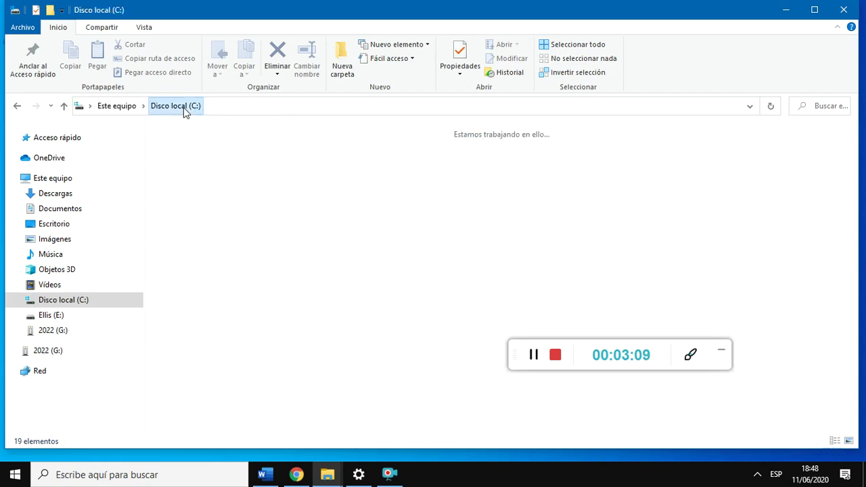
Step: Create a folder on drive 2022 (G:) with the default name Nueva carpeta, open it, and minimize the window
{"action": "left_click", "coordinate": [50, 329]}
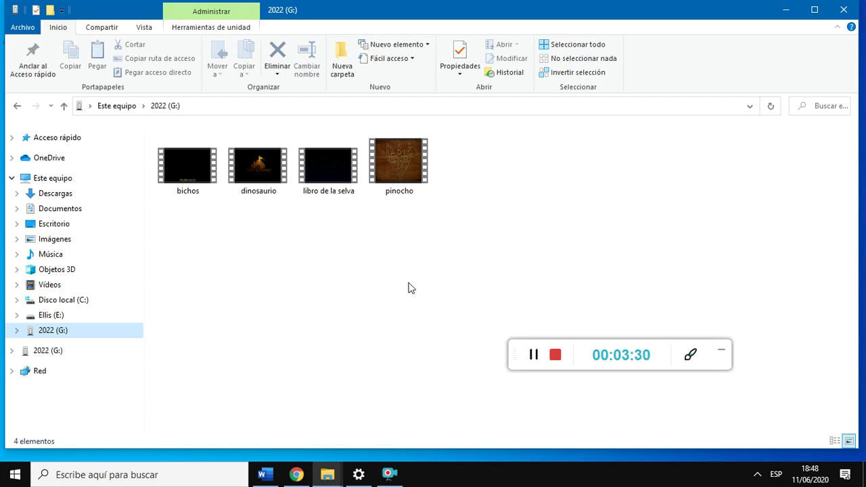
{"action": "right_click", "coordinate": [507, 199]}
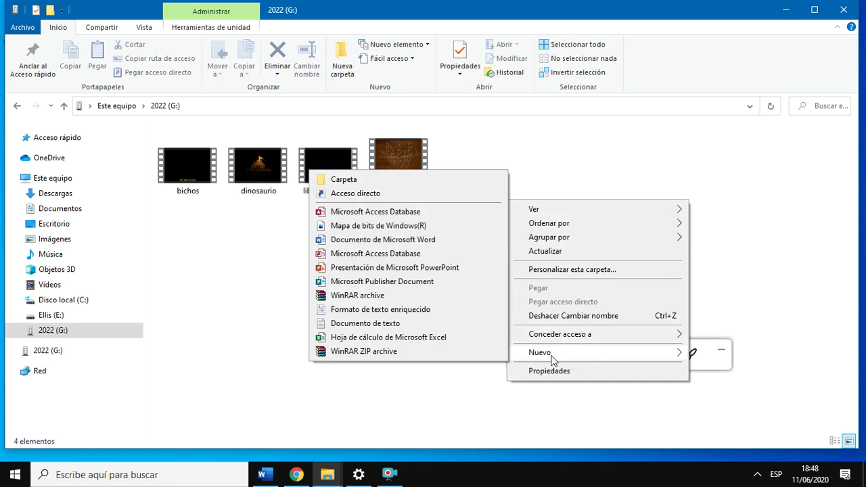
{"action": "mouse_move", "coordinate": [541, 355]}
{"action": "left_click", "coordinate": [435, 182]}
{"action": "left_click", "coordinate": [565, 182]}
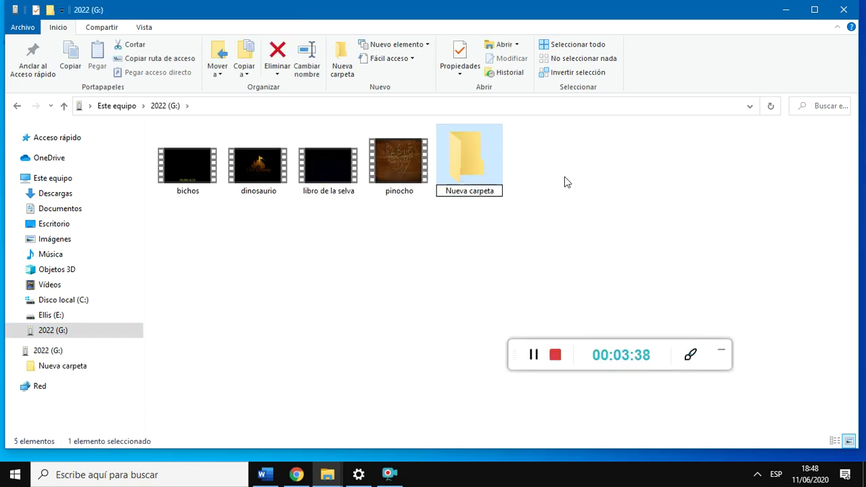
{"action": "left_click", "coordinate": [492, 174]}
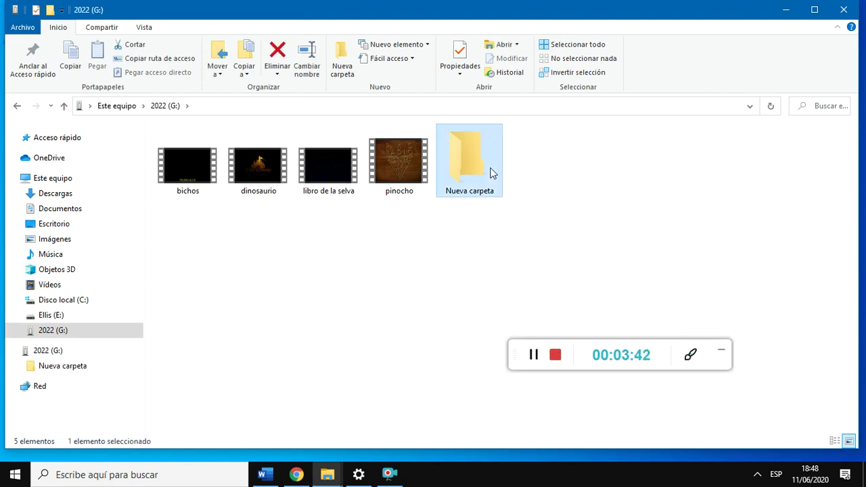
{"action": "double_click", "coordinate": [492, 174]}
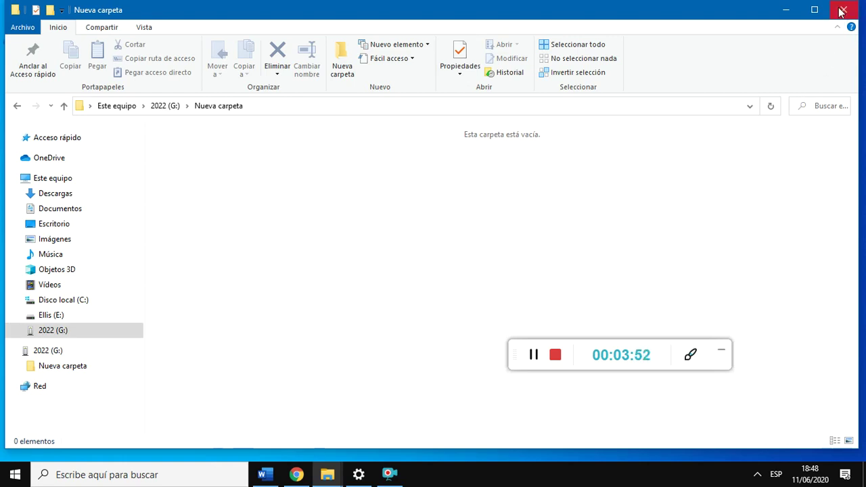
{"action": "left_click", "coordinate": [785, 10]}
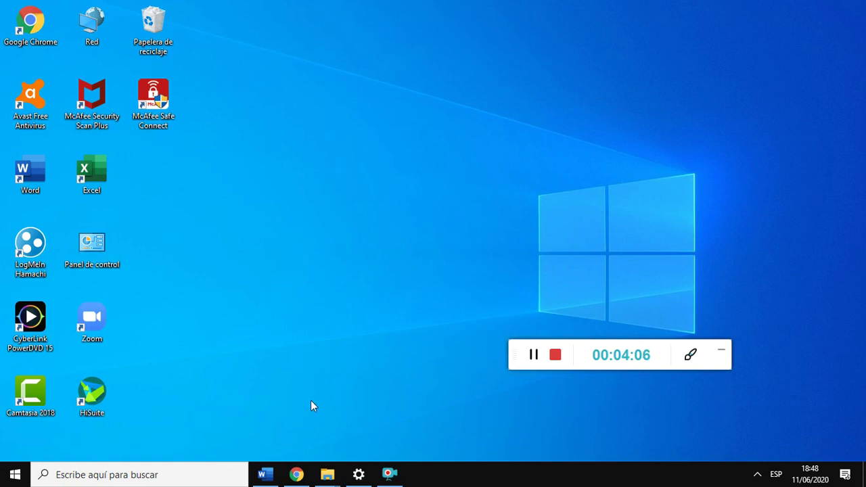
Step: Switch to Chrome to review the USB File Resc 17.2.0.0 article title, and bring back the drive E: window in File Explorer
{"action": "left_click", "coordinate": [296, 474]}
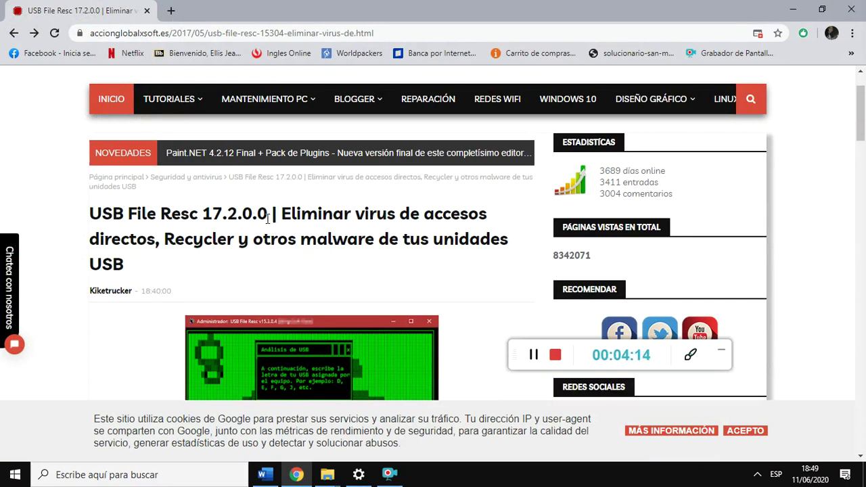
{"action": "left_click_drag", "start_coordinate": [272, 214], "coordinate": [93, 214]}
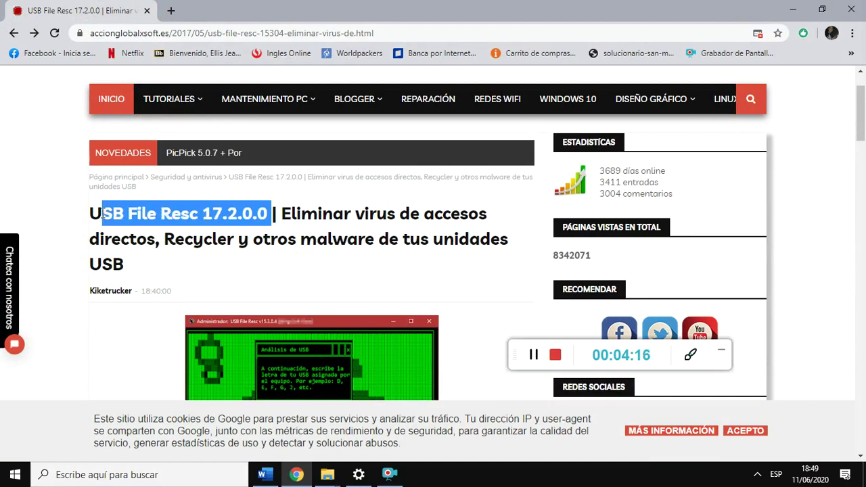
{"action": "left_click", "coordinate": [125, 231]}
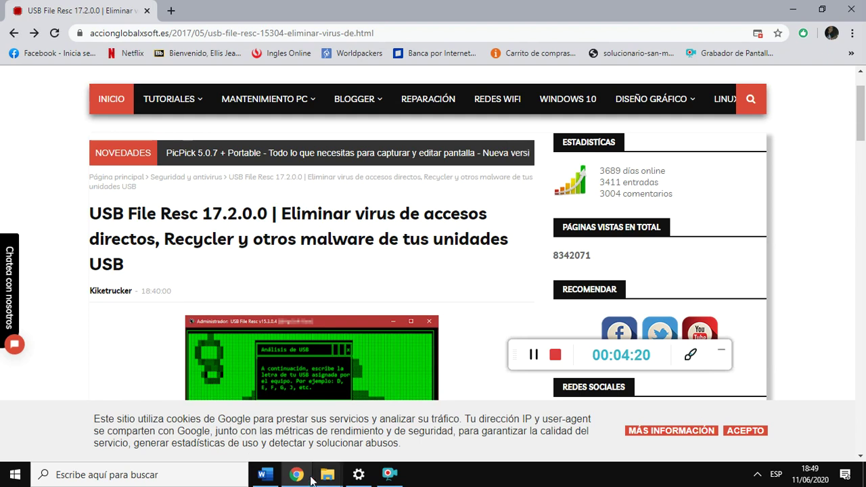
{"action": "mouse_move", "coordinate": [327, 474]}
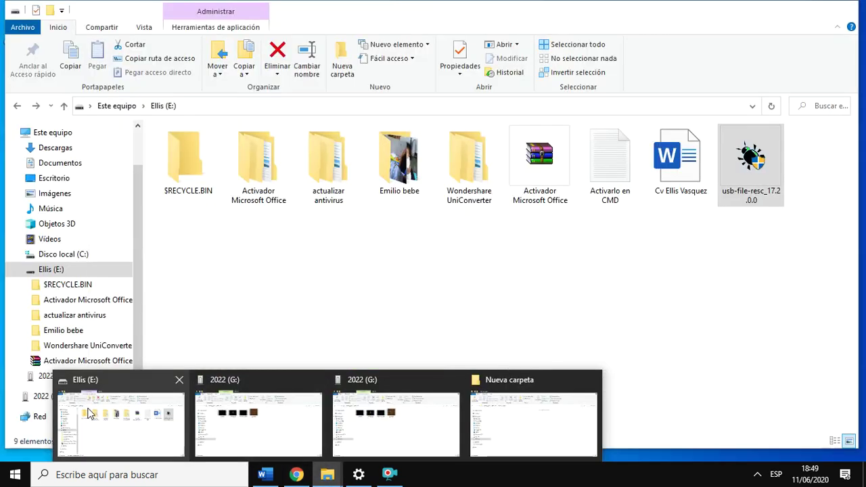
{"action": "left_click", "coordinate": [88, 414]}
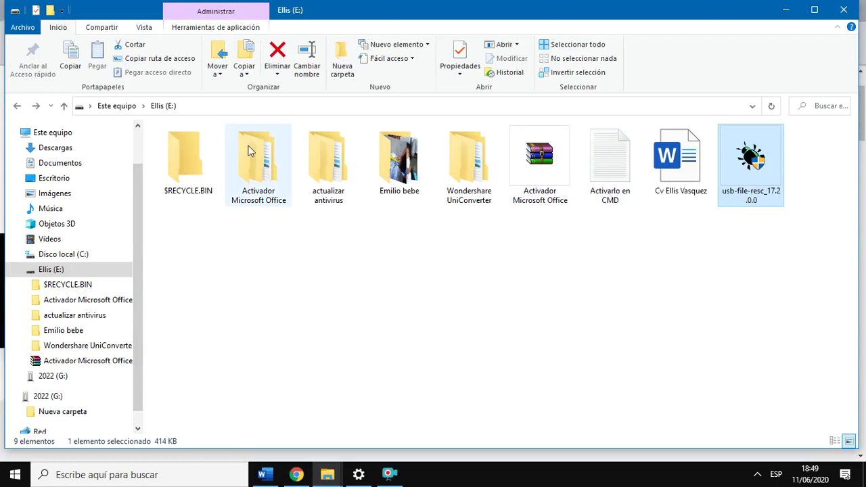
Step: Browse from the actualizar antivirus folder through antivirus hasta 2029 to the Licencias Avast Premier - luqueenterprises.com folder to view its files
{"action": "double_click", "coordinate": [340, 177]}
{"action": "double_click", "coordinate": [215, 152]}
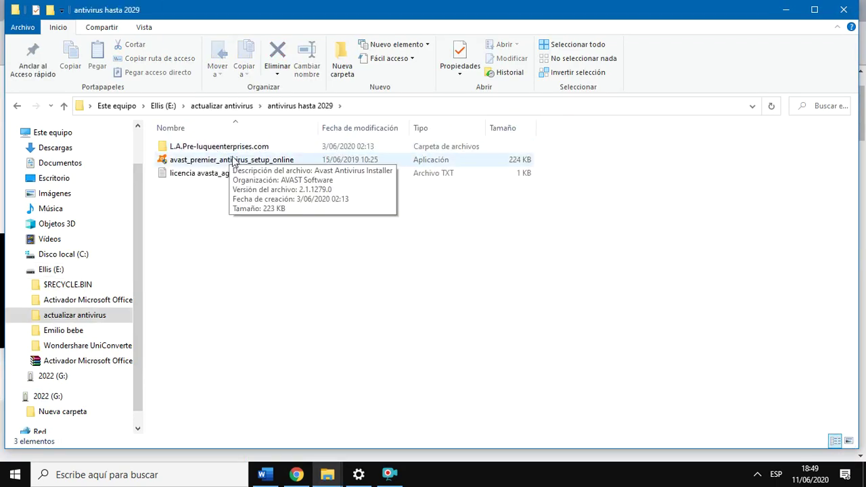
{"action": "double_click", "coordinate": [228, 147]}
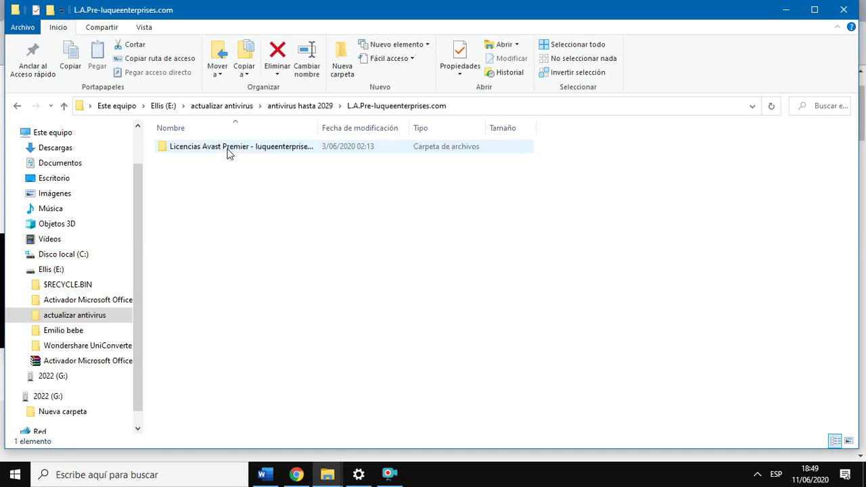
{"action": "left_click", "coordinate": [229, 147]}
{"action": "double_click", "coordinate": [227, 148]}
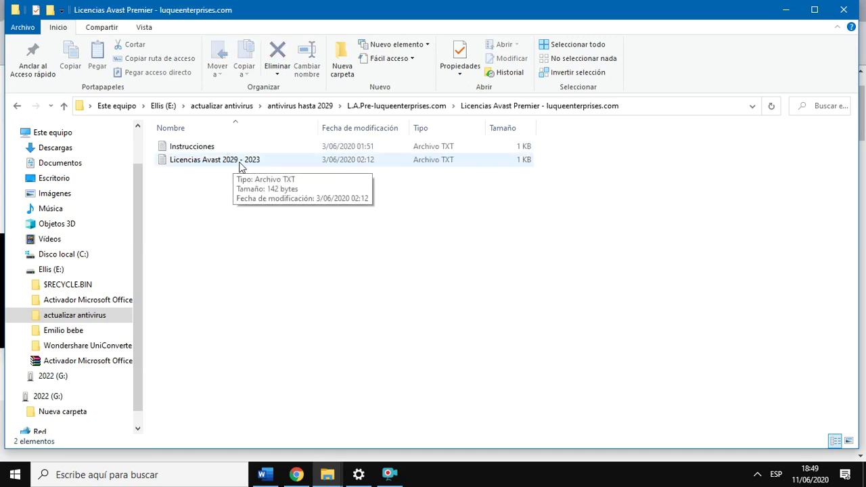
Step: Go back up through antivirus hasta 2029 and actualizar antivirus to the root of drive E: and clear the selection
{"action": "left_click", "coordinate": [302, 107]}
{"action": "left_click", "coordinate": [226, 107]}
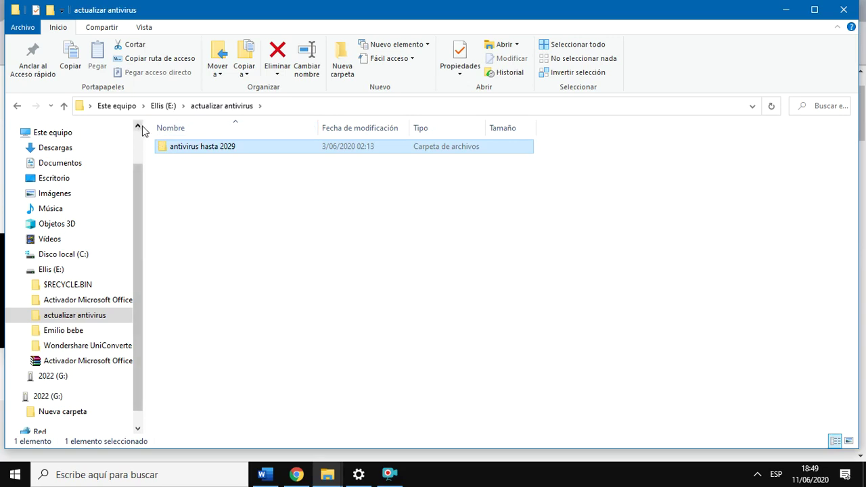
{"action": "left_click", "coordinate": [163, 106]}
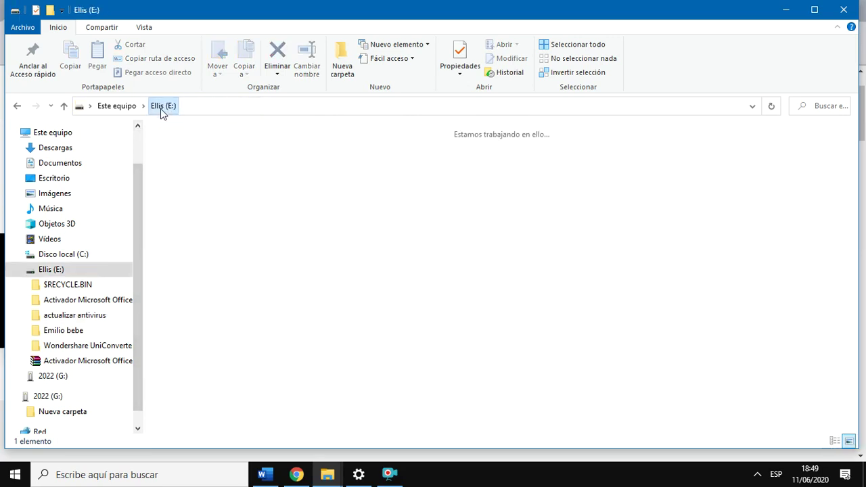
{"action": "left_click", "coordinate": [357, 279]}
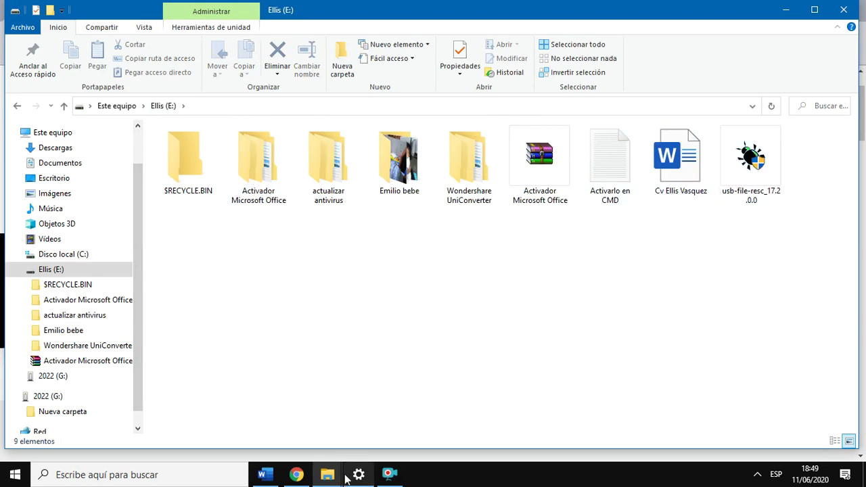
{"action": "left_click", "coordinate": [297, 475]}
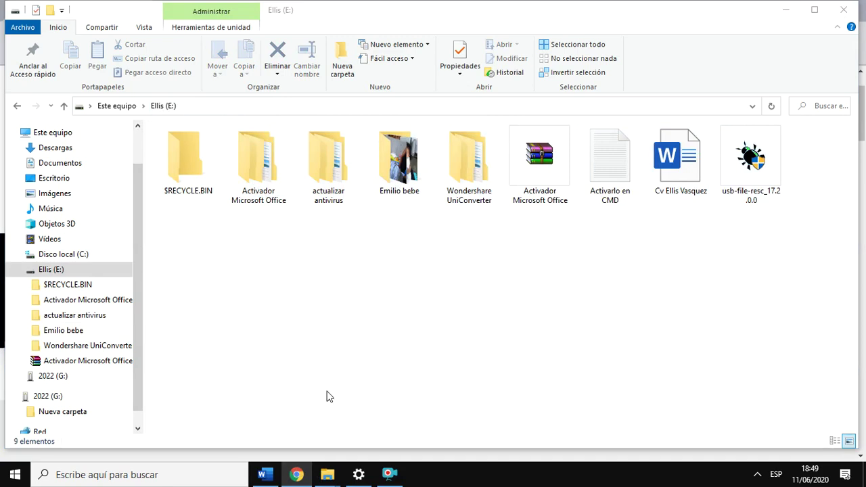
{"action": "left_click", "coordinate": [380, 476]}
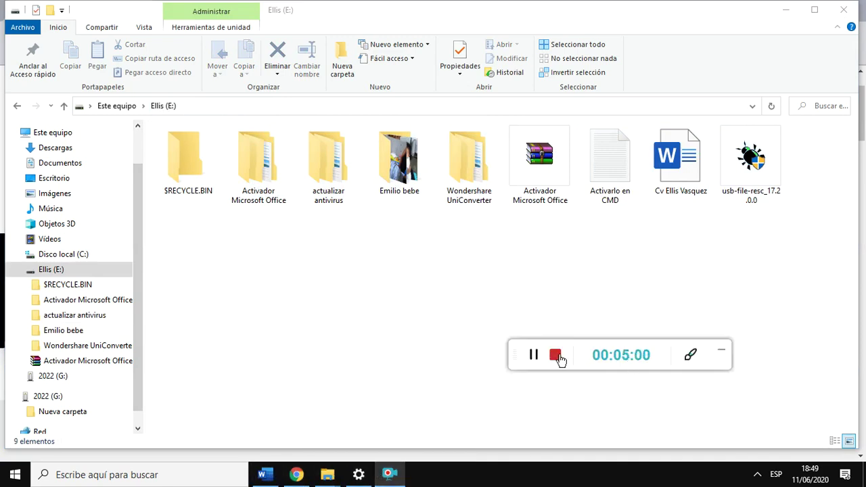